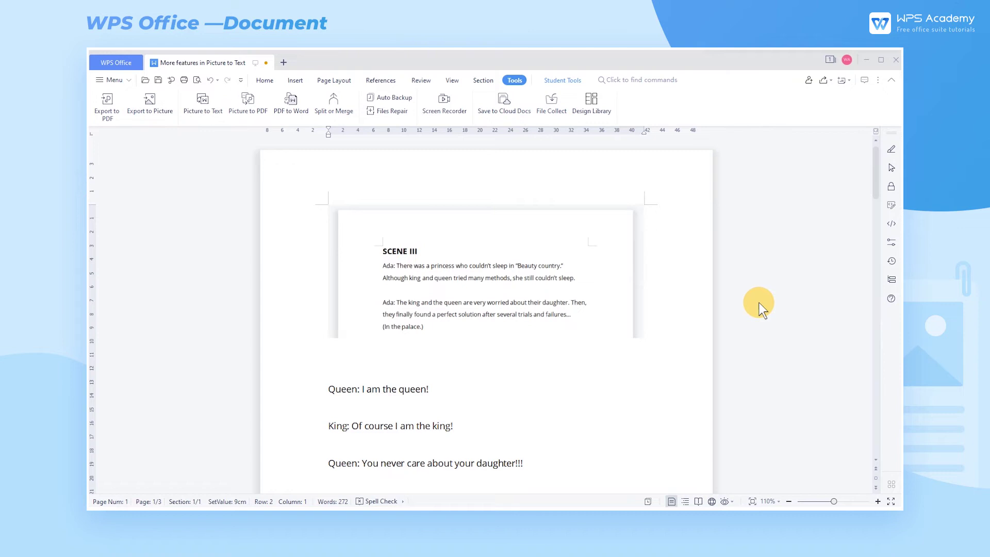
{"action": "scroll", "coordinate": [759, 303], "scroll_direction": "down", "scroll_amount": 3}
{"action": "scroll", "coordinate": [762, 305], "scroll_direction": "down", "scroll_amount": 3}
{"action": "scroll", "coordinate": [762, 305], "scroll_direction": "down", "scroll_amount": 3}
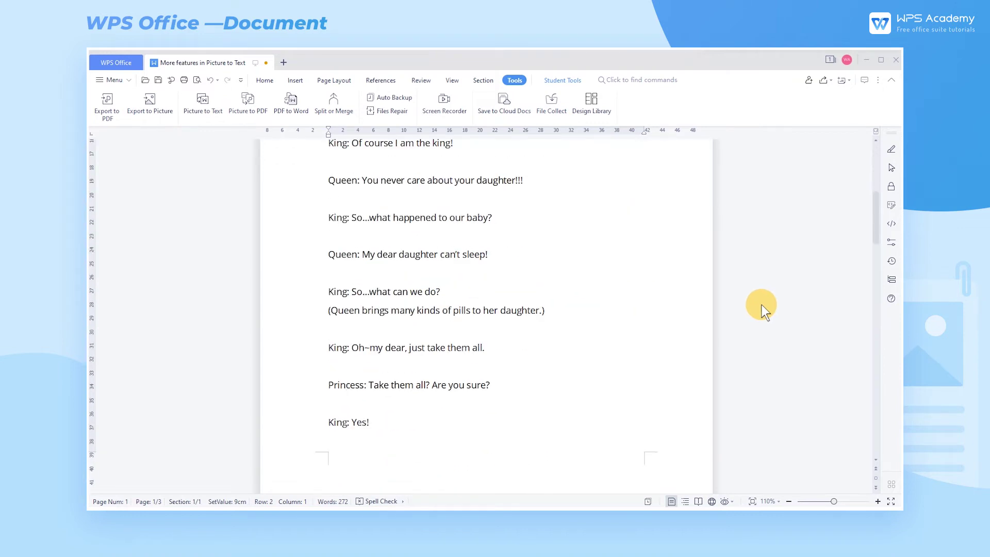
{"action": "scroll", "coordinate": [762, 305], "scroll_direction": "down", "scroll_amount": 3}
{"action": "scroll", "coordinate": [762, 306], "scroll_direction": "up", "scroll_amount": 3}
{"action": "scroll", "coordinate": [762, 305], "scroll_direction": "up", "scroll_amount": 3}
{"action": "scroll", "coordinate": [762, 305], "scroll_direction": "up", "scroll_amount": 4}
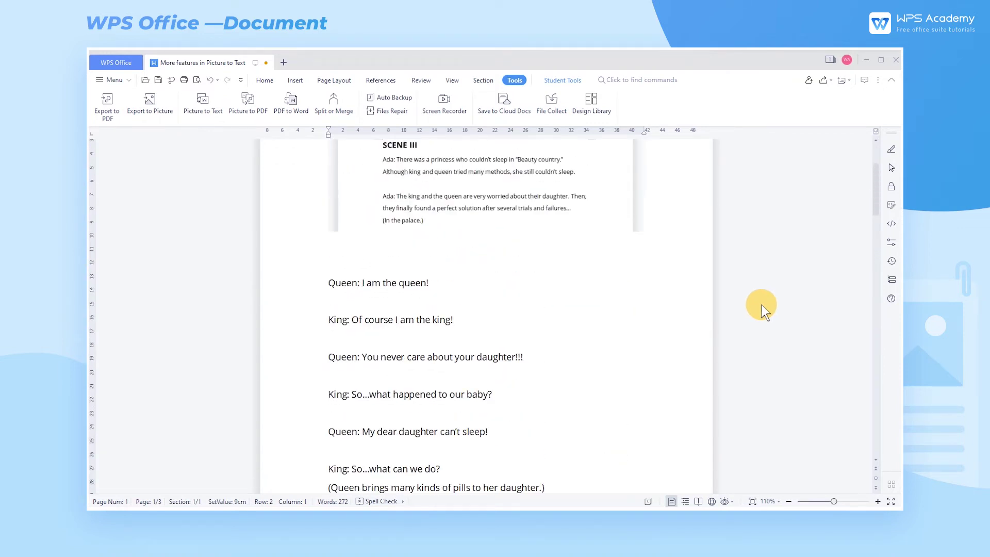
{"action": "scroll", "coordinate": [763, 305], "scroll_direction": "up", "scroll_amount": 3}
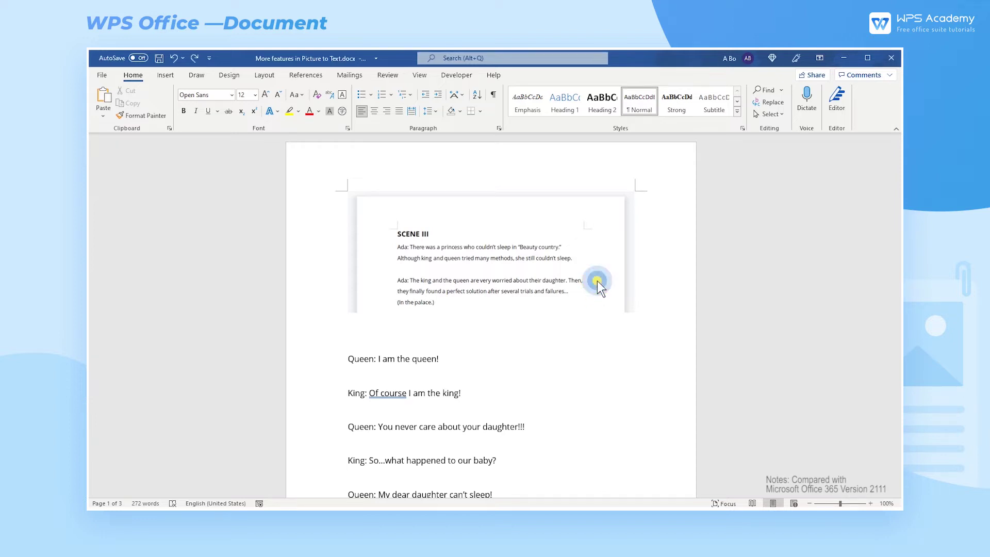
Step: Paste the SCENE III picture into a OneNote page and copy its recognised text
{"action": "left_click", "coordinate": [598, 282]}
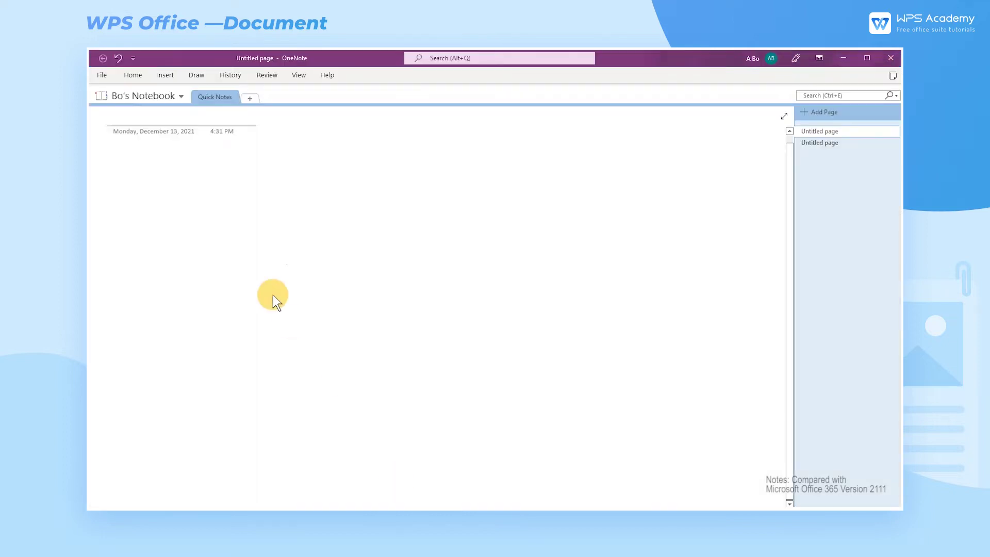
{"action": "key", "text": "ctrl+v"}
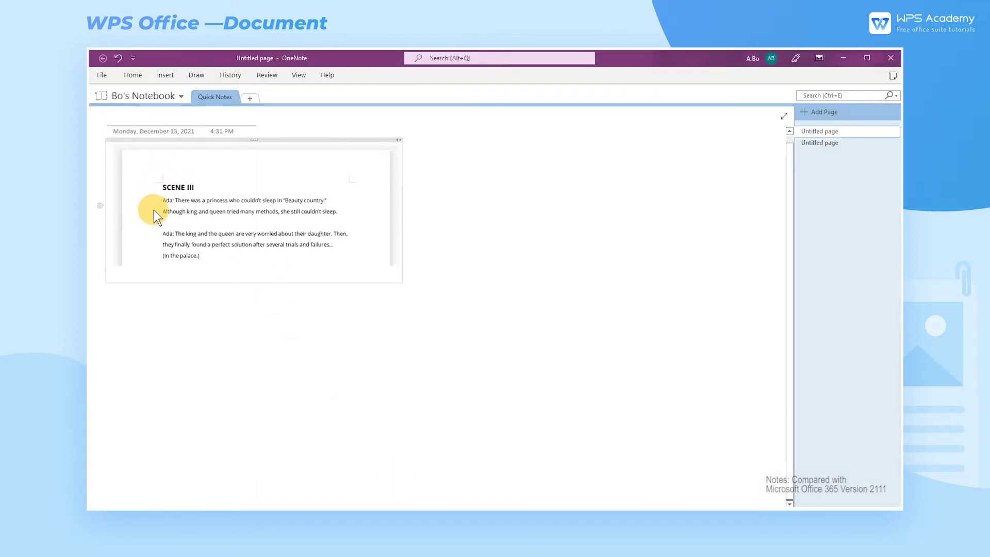
{"action": "right_click", "coordinate": [154, 209]}
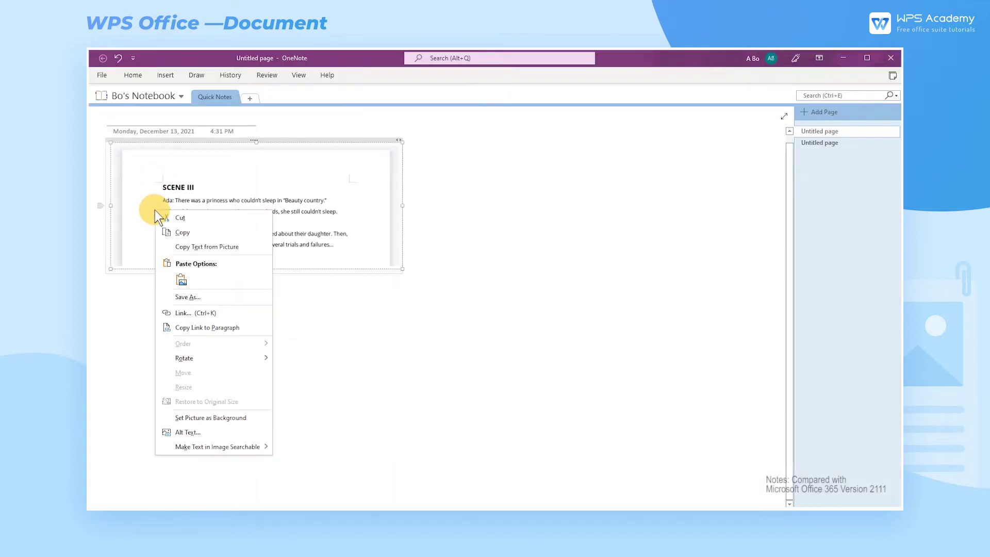
{"action": "left_click", "coordinate": [196, 248]}
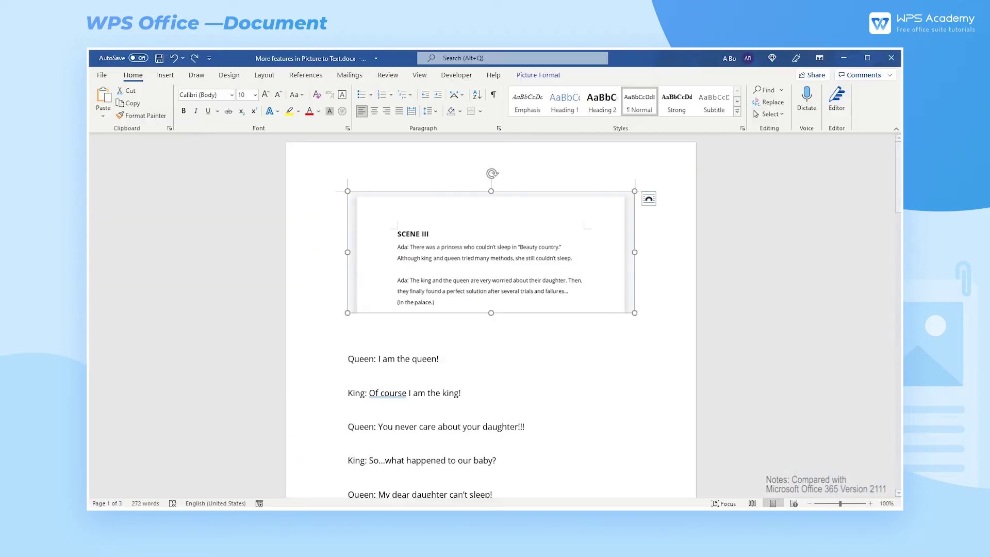
Step: Paste the copied SCENE III text into Word directly beneath the picture
{"action": "left_click", "coordinate": [350, 326]}
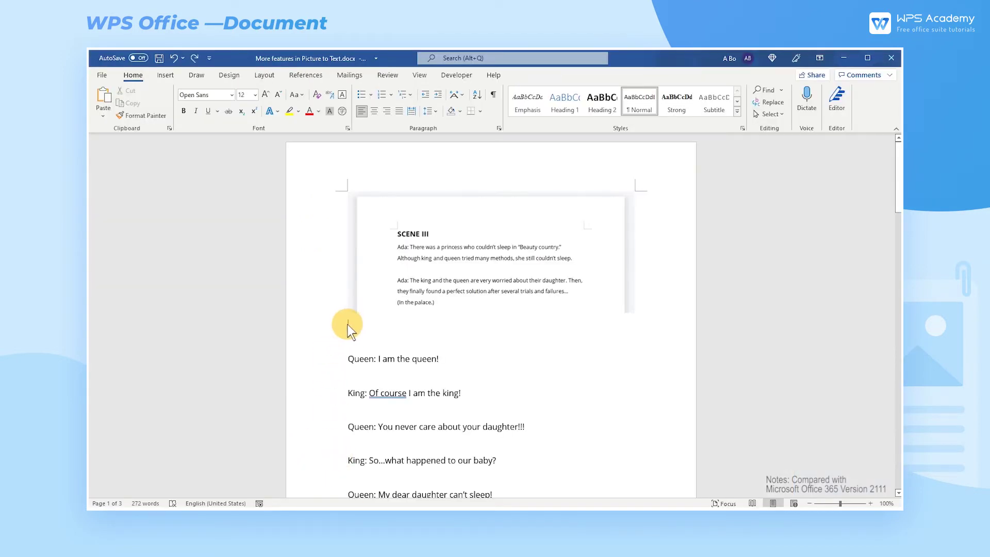
{"action": "key", "text": "ctrl+v"}
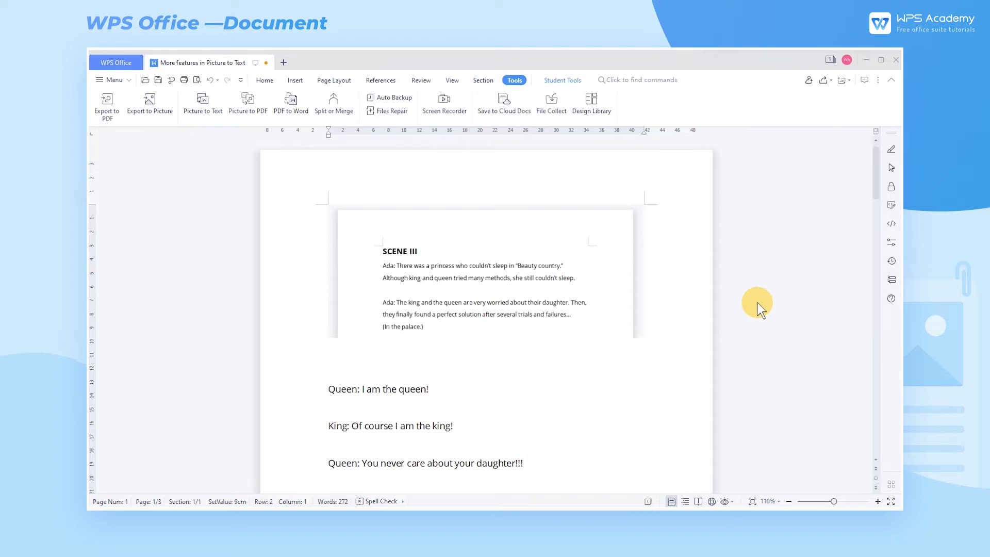
Step: Load the SCENE III picture into WPS OCR with Tools > Picture to Text
{"action": "left_click", "coordinate": [506, 273]}
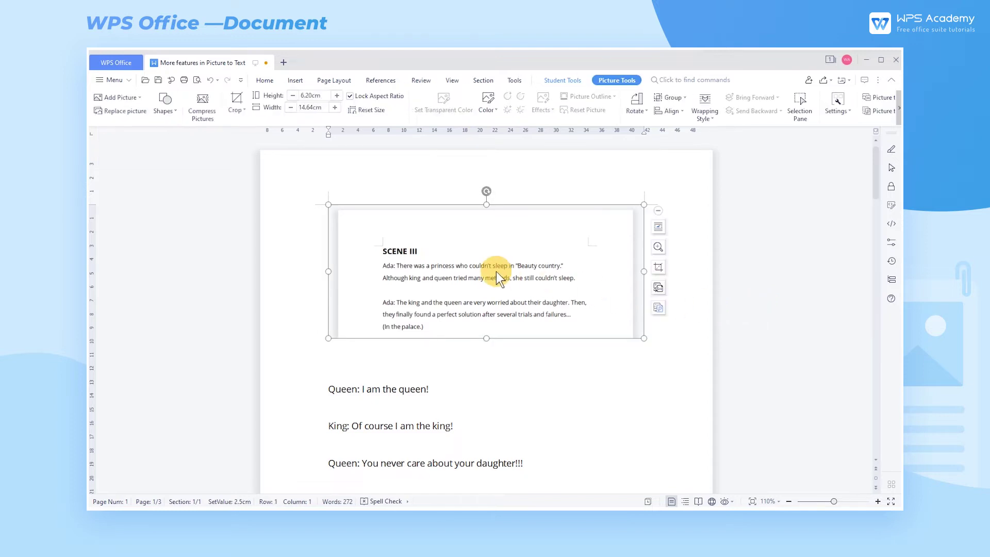
{"action": "left_click", "coordinate": [514, 80]}
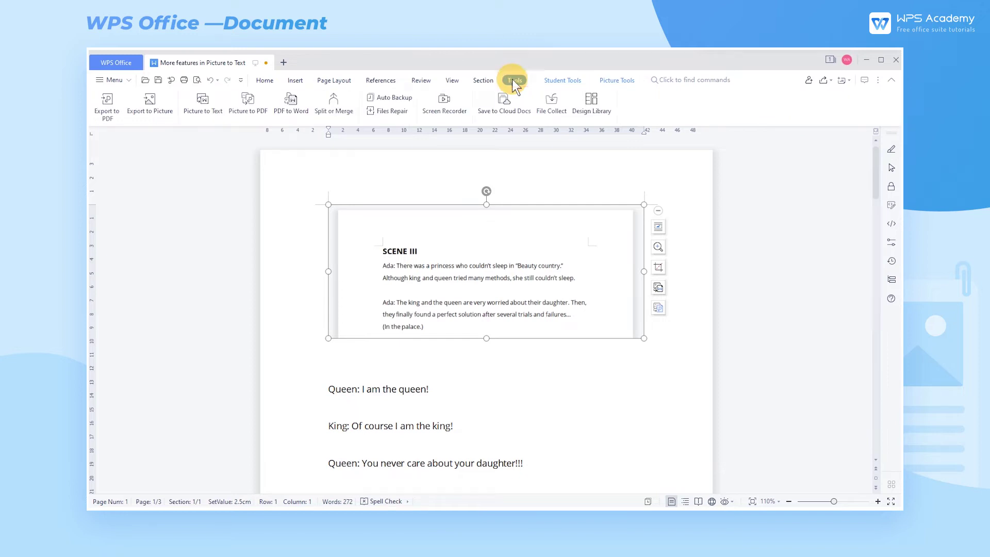
{"action": "left_click", "coordinate": [203, 102]}
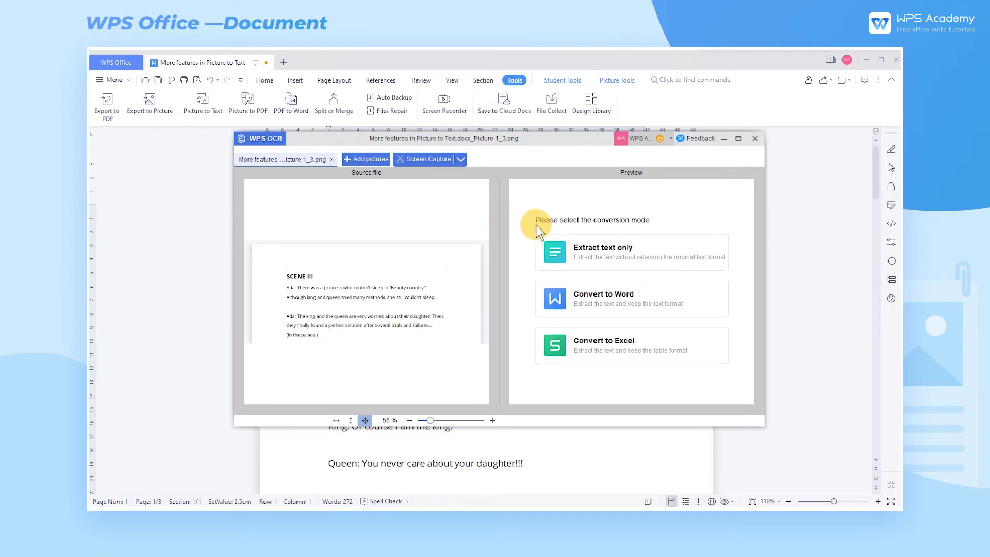
Step: Extract only the plain text, copy all of it, and close WPS OCR
{"action": "left_click", "coordinate": [614, 251]}
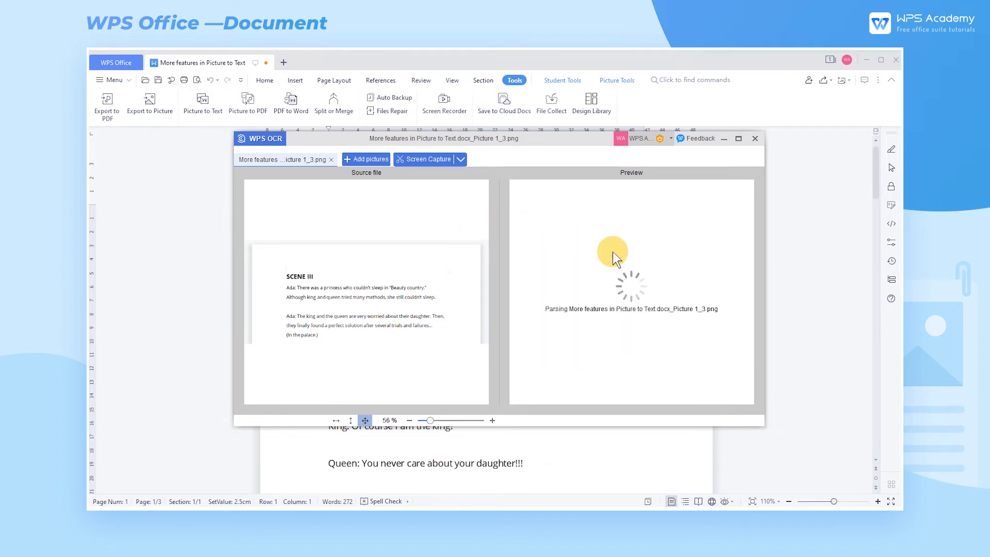
{"action": "left_click", "coordinate": [718, 342]}
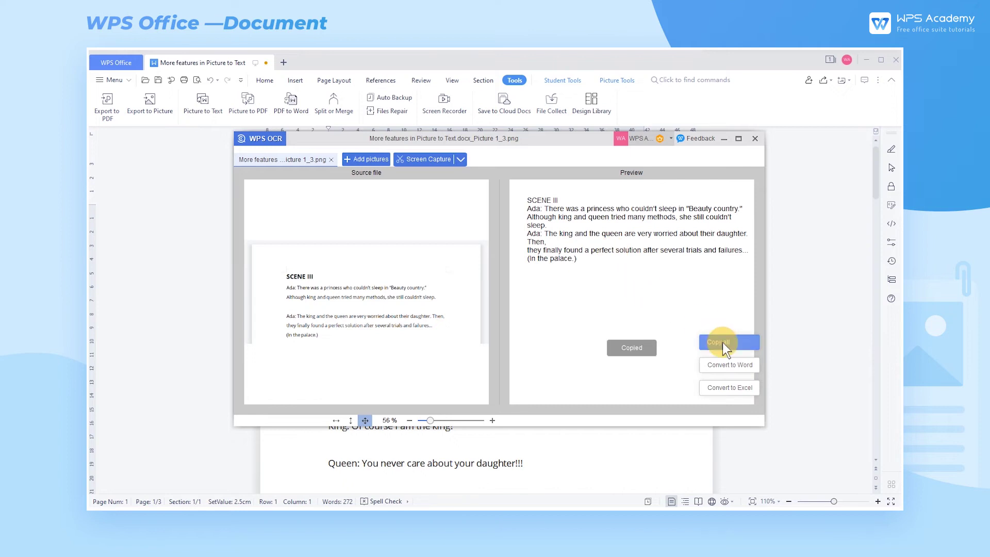
{"action": "left_click", "coordinate": [752, 138]}
{"action": "left_click", "coordinate": [517, 274]}
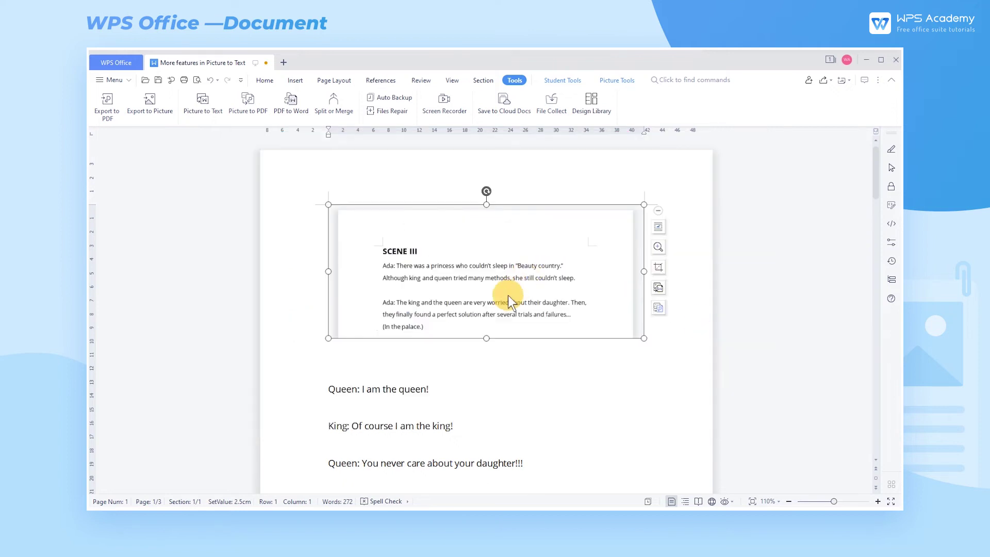
Step: Paste the recognised text below the picture, then insert the Picture1.png schedule image
{"action": "left_click", "coordinate": [342, 350]}
{"action": "key", "text": "ctrl+v"}
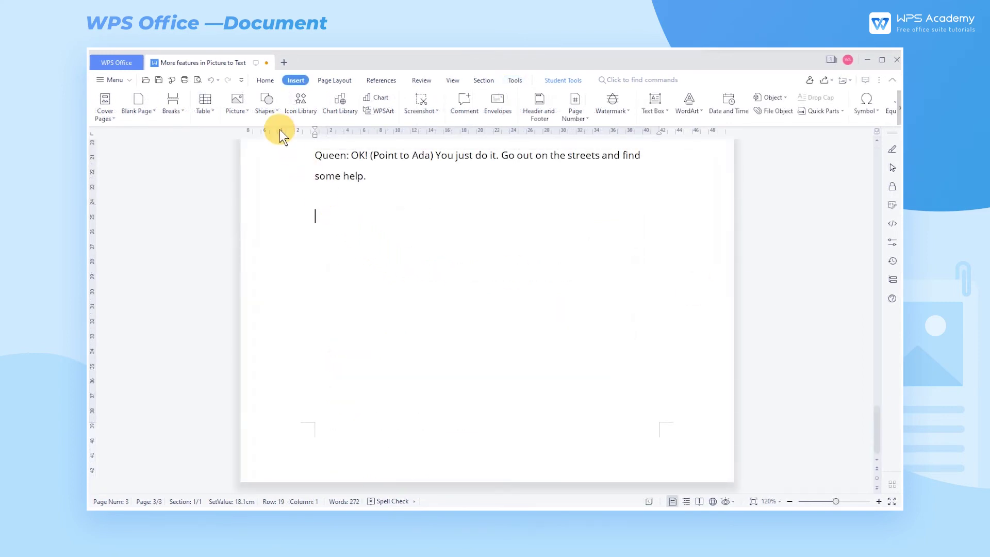
{"action": "left_click", "coordinate": [237, 104]}
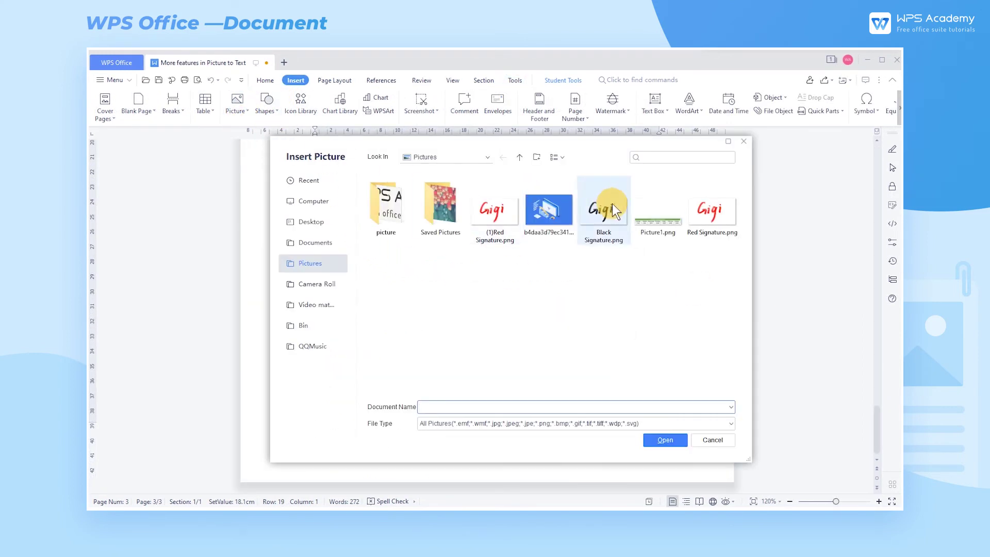
{"action": "left_click", "coordinate": [658, 213]}
{"action": "left_click", "coordinate": [664, 440]}
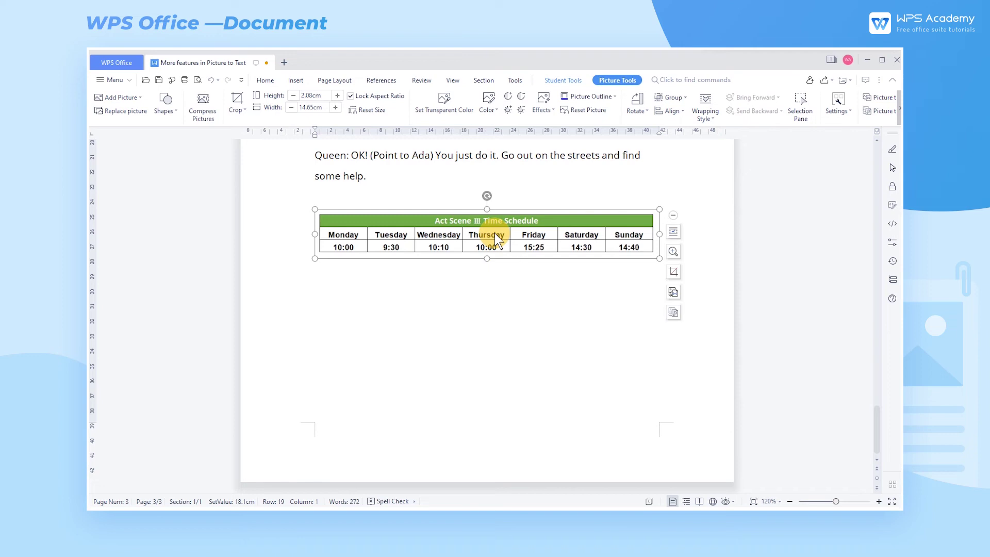
Step: Convert the schedule picture to a docx Word document, keeping the original path
{"action": "left_click", "coordinate": [517, 81]}
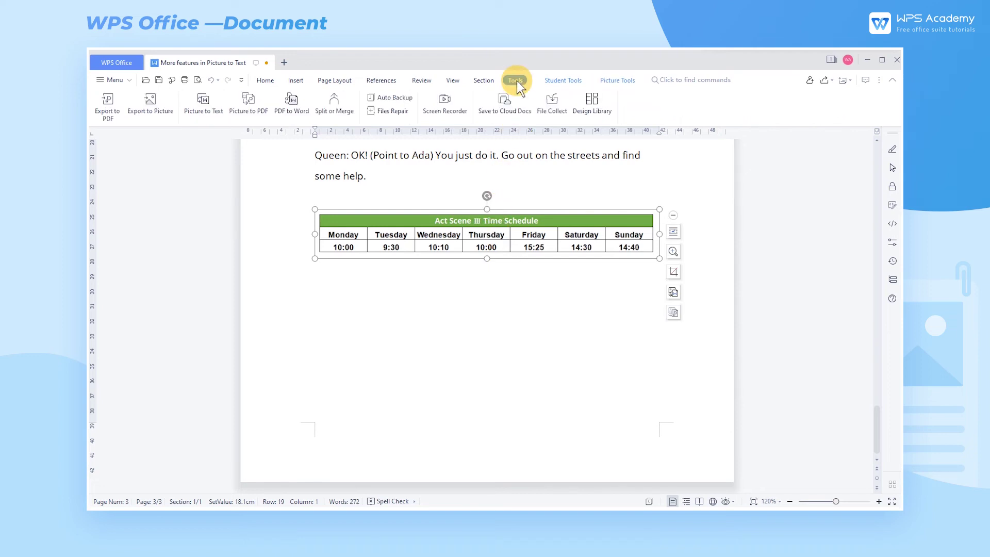
{"action": "left_click", "coordinate": [202, 105]}
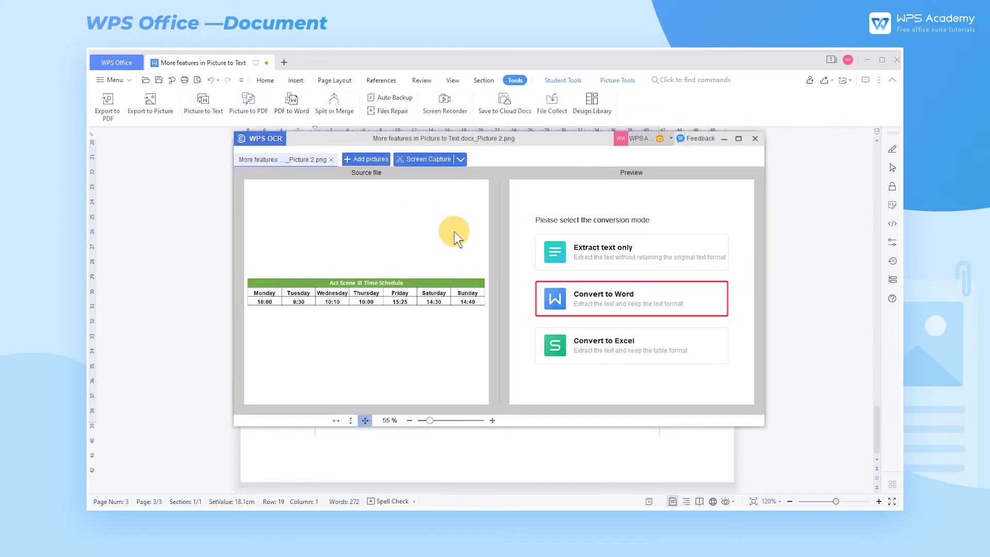
{"action": "left_click", "coordinate": [602, 291]}
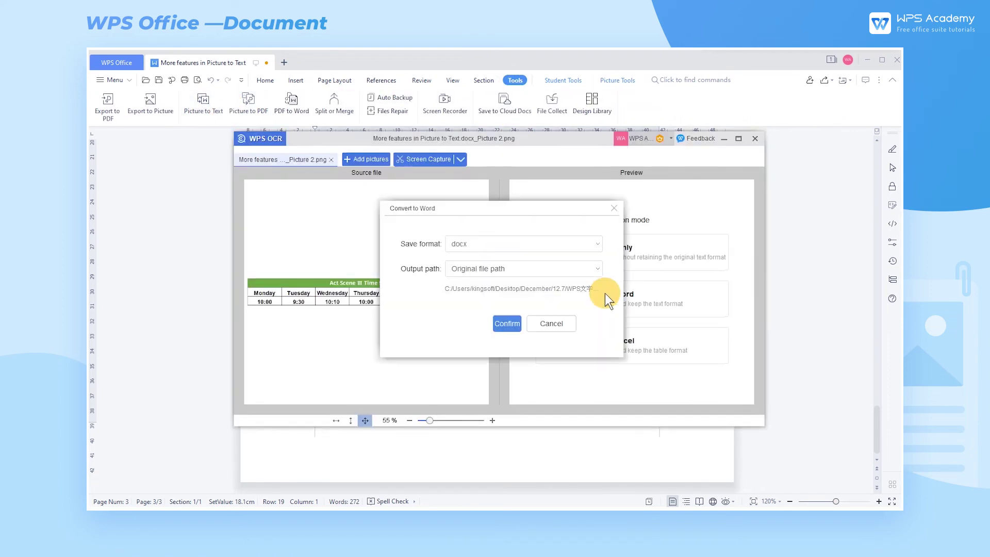
{"action": "left_click", "coordinate": [504, 323]}
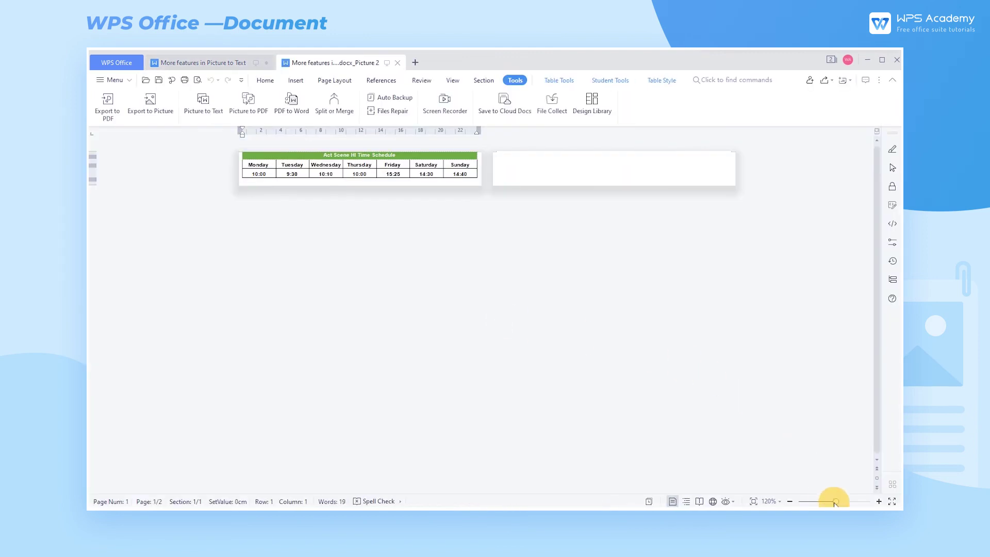
Step: Zoom in on the converted schedule and click into the Thursday time cell to confirm it is editable
{"action": "left_click_drag", "start_coordinate": [836, 502], "coordinate": [852, 501]}
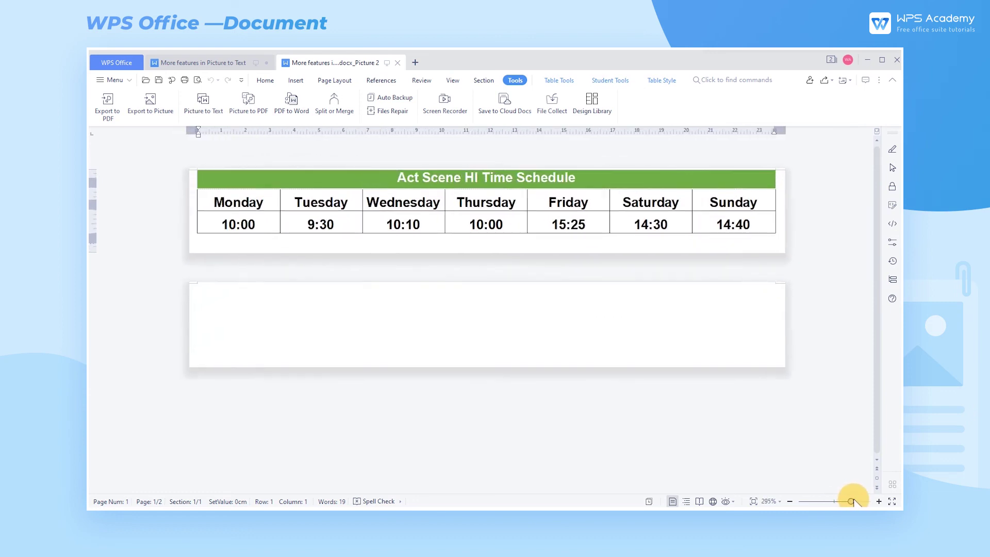
{"action": "left_click", "coordinate": [707, 289]}
{"action": "mouse_move", "coordinate": [486, 203]}
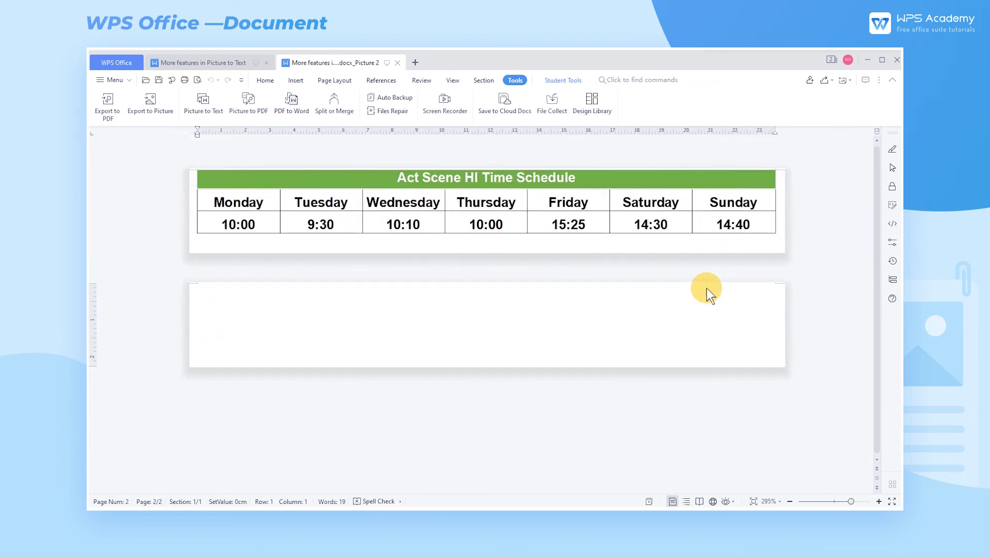
{"action": "left_click", "coordinate": [475, 204]}
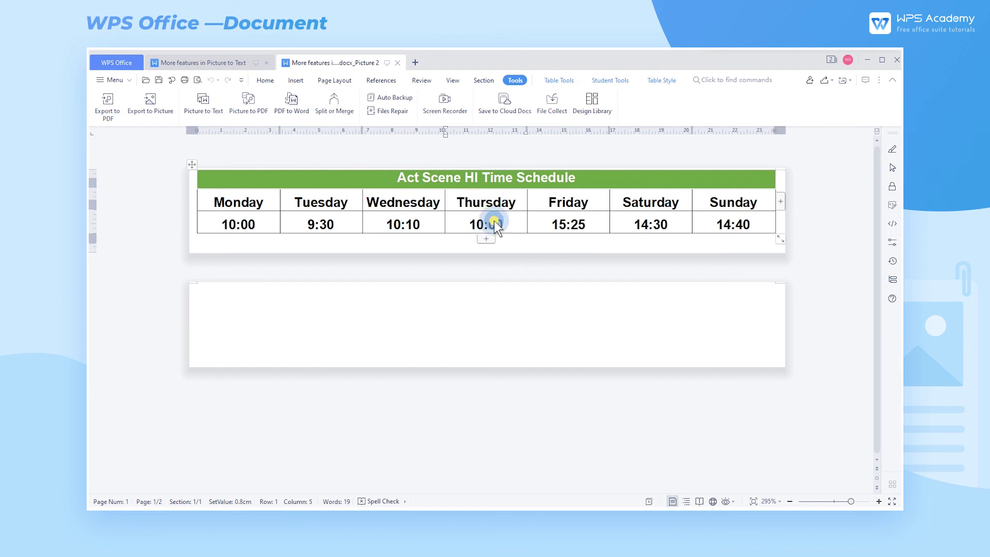
{"action": "left_click", "coordinate": [558, 302]}
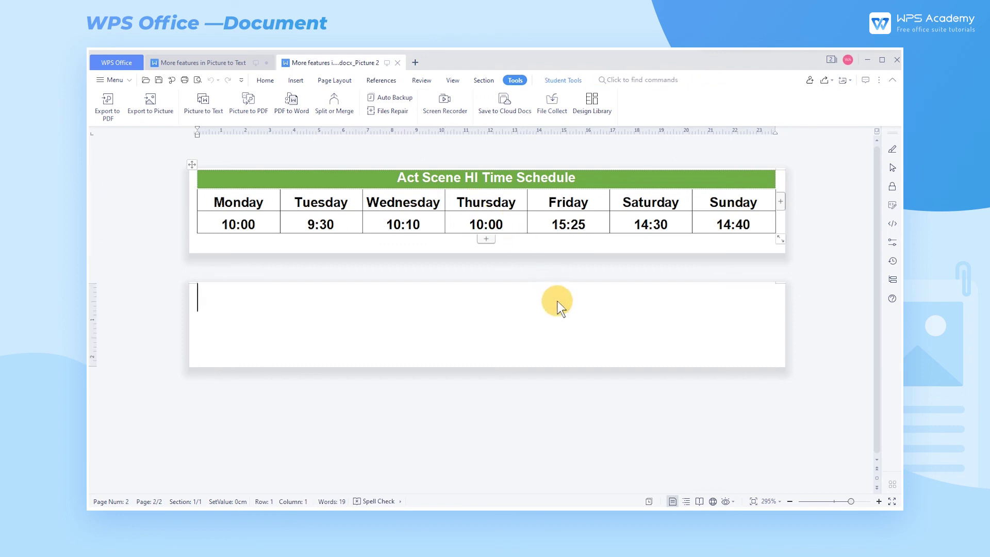